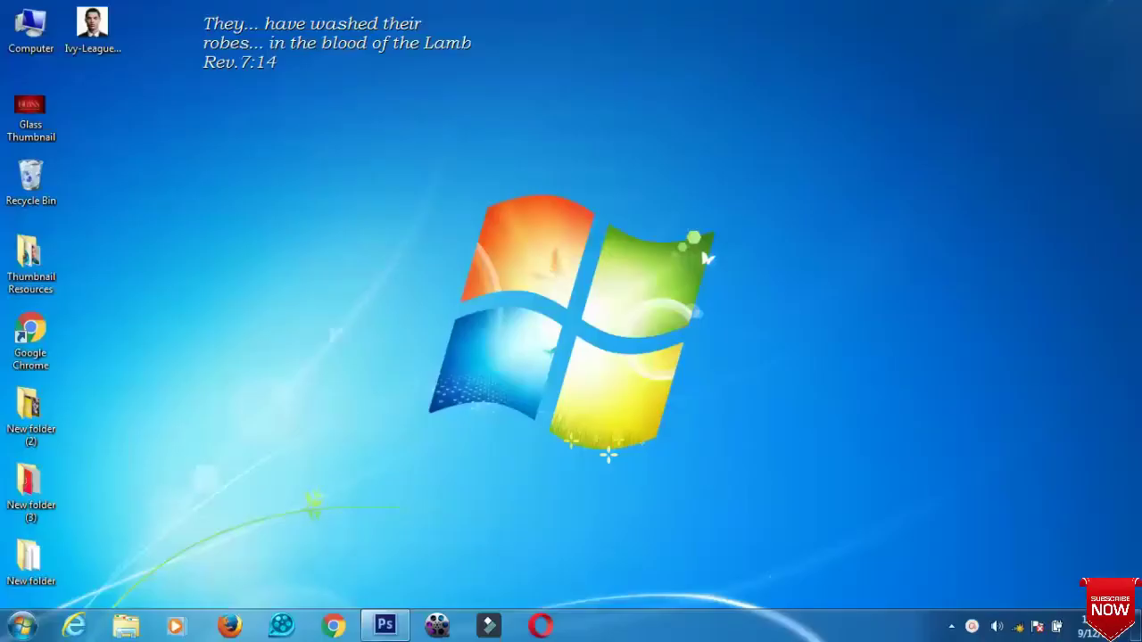
# Preview the Ivy-League portrait in Photo Viewer, then send the image to Photoshop
pyautogui.doubleClick(91, 31)
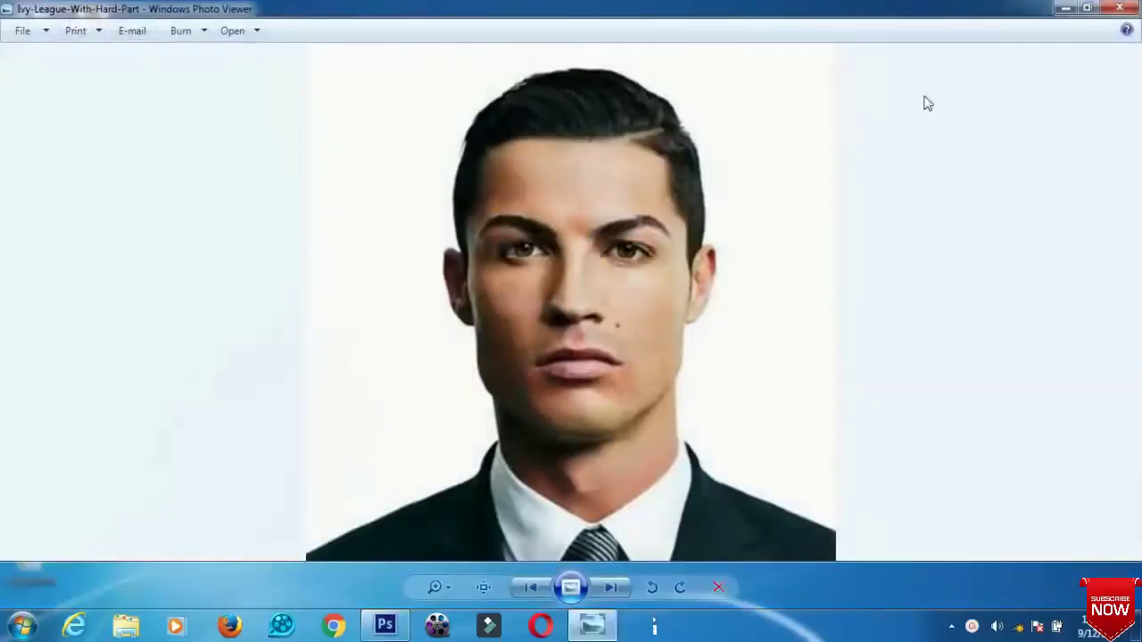
pyautogui.click(1115, 9)
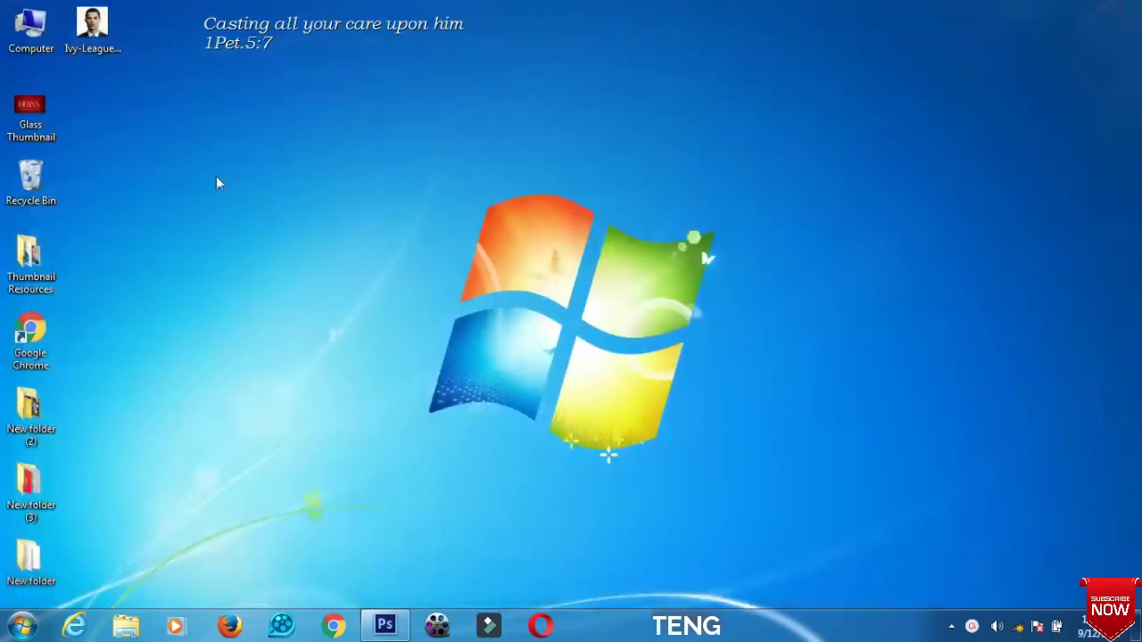
pyautogui.moveTo(96, 51); pyautogui.dragTo(416, 501)
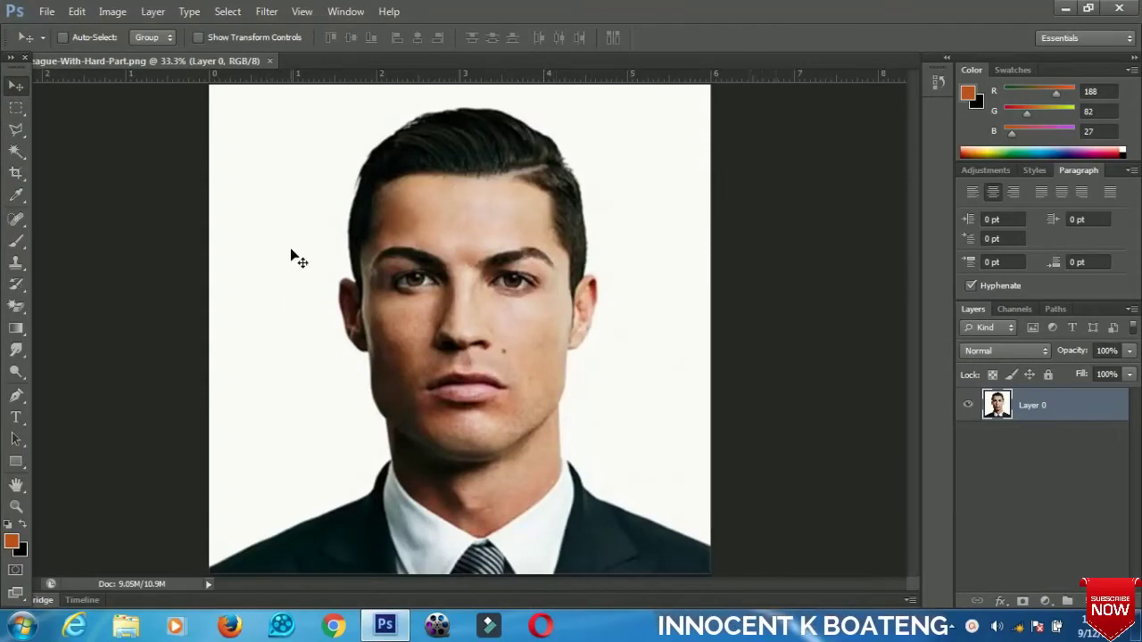
# Test a Magic Wand selection of the white background around the portrait, then deselect it
pyautogui.click(16, 152)
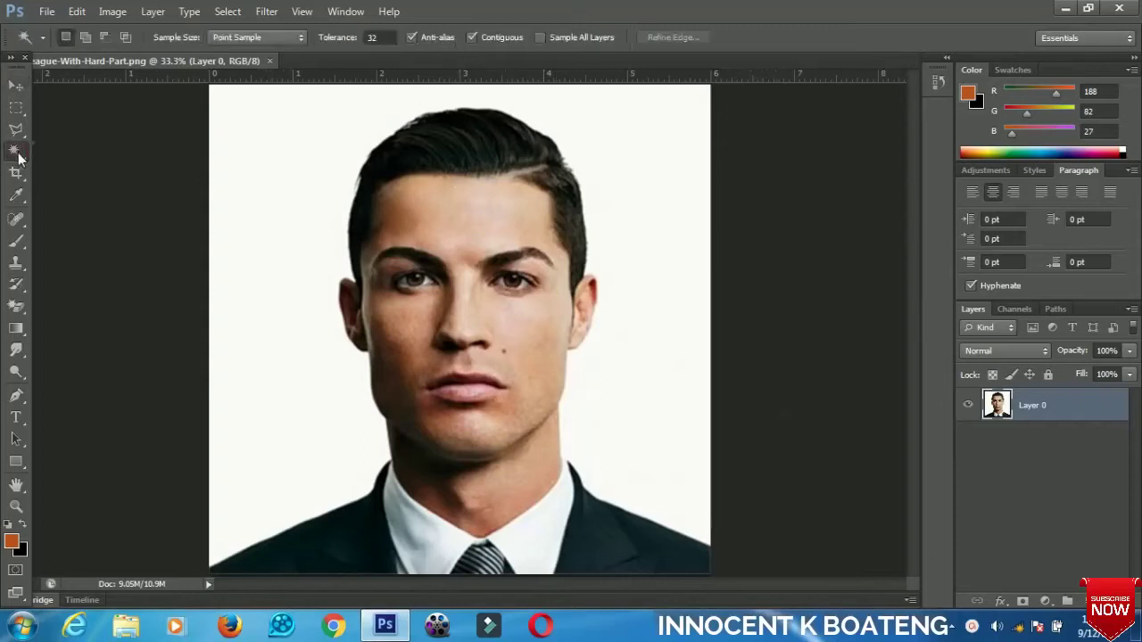
pyautogui.rightClick(18, 158)
pyautogui.click(98, 165)
pyautogui.click(282, 184)
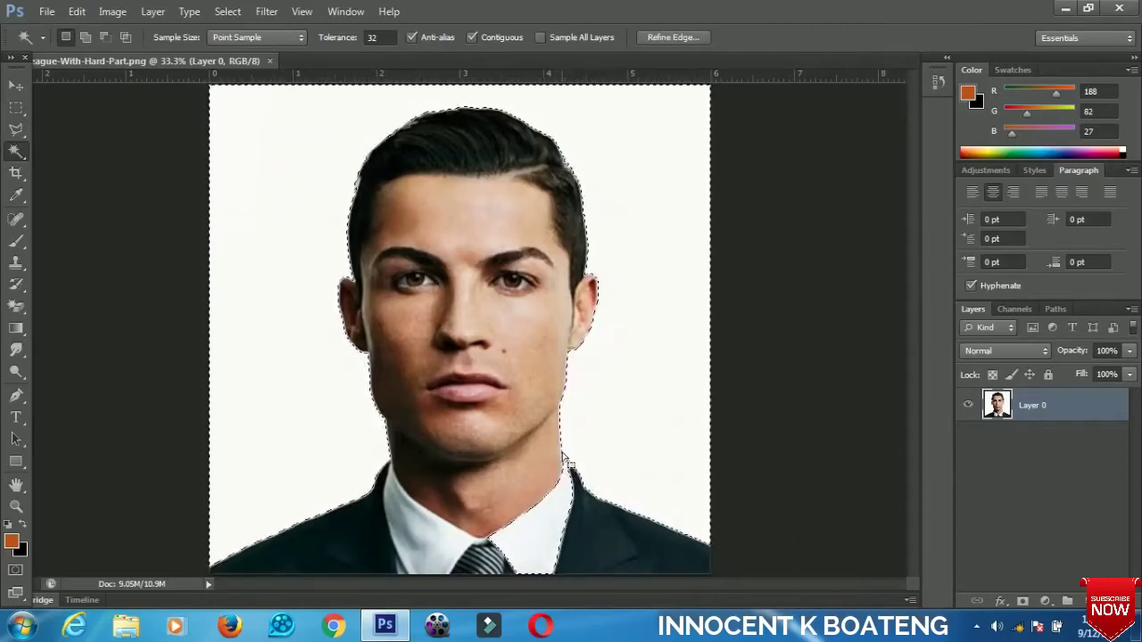
pyautogui.hotkey('ctrl', 'd')
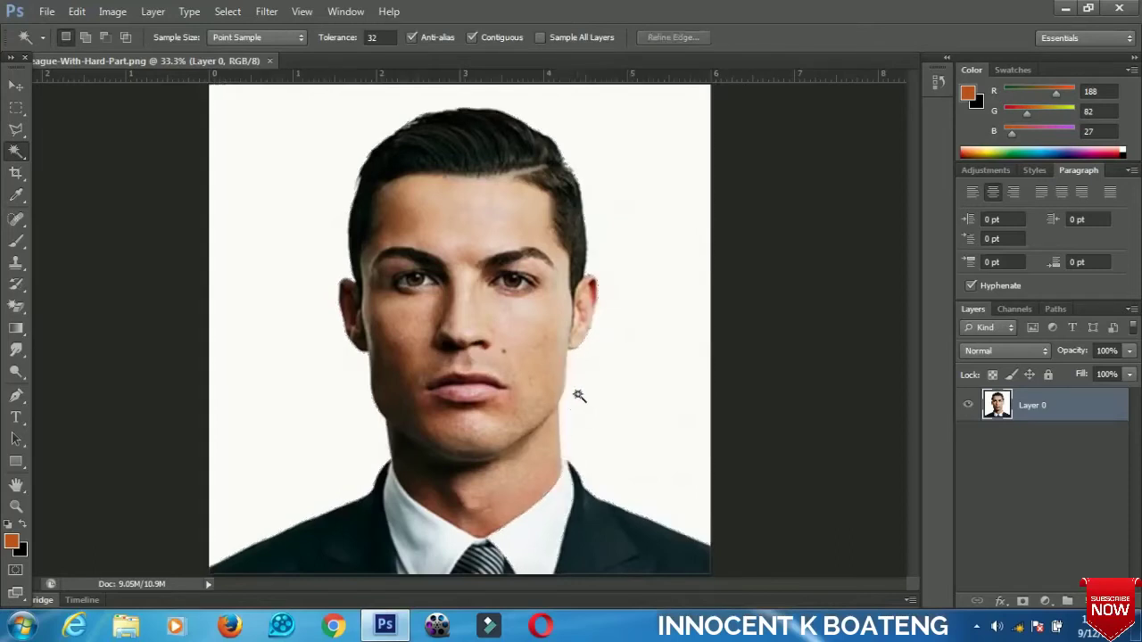
# Delete a thin triangular wedge of white background beside the jaw using the Polygonal Lasso
pyautogui.click(16, 131)
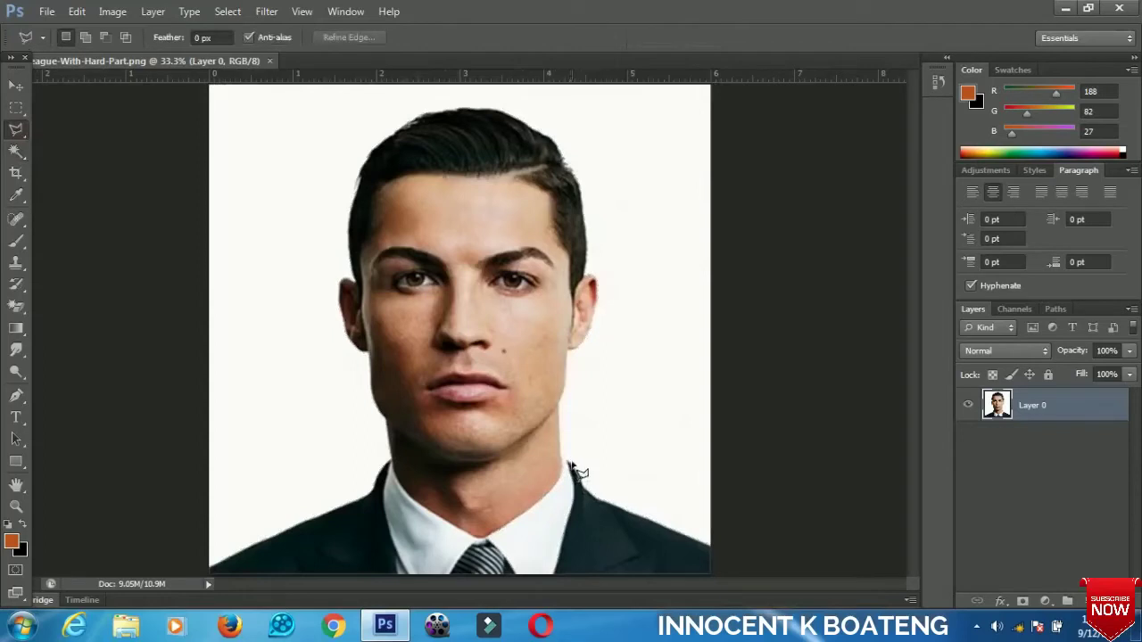
pyautogui.rightClick(15, 134)
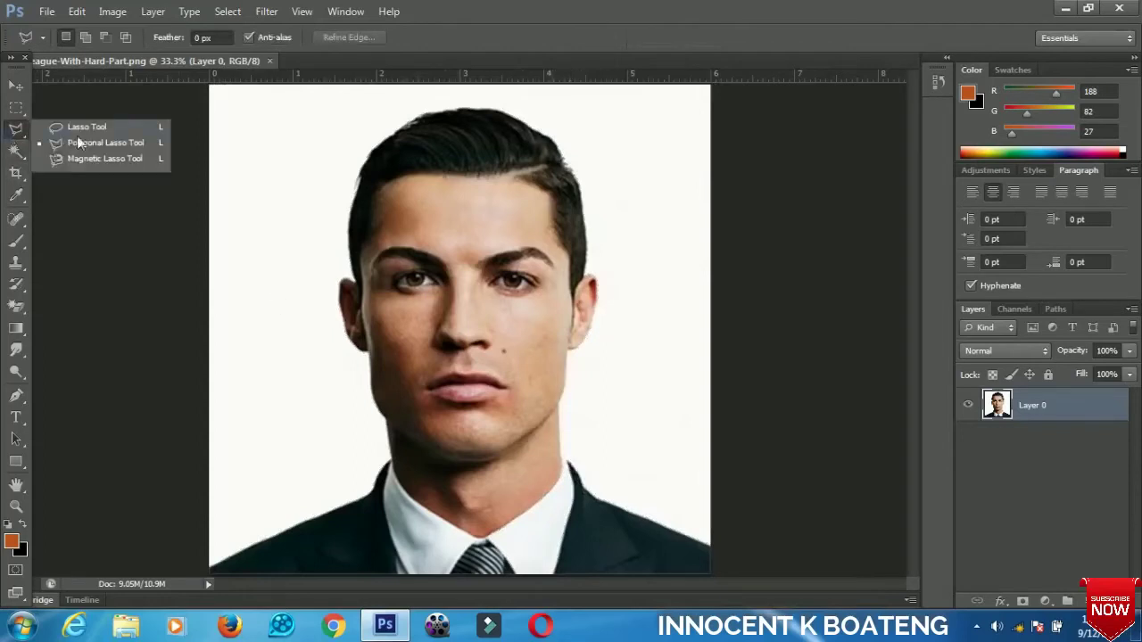
pyautogui.click(129, 148)
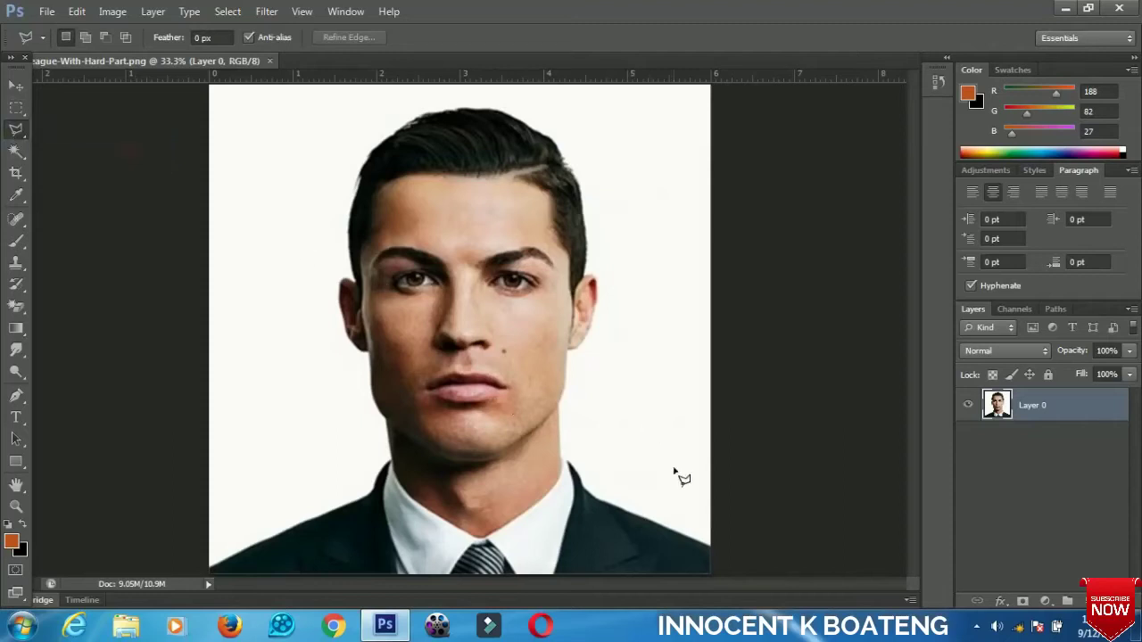
pyautogui.click(563, 438)
pyautogui.click(784, 394)
pyautogui.doubleClick(565, 459)
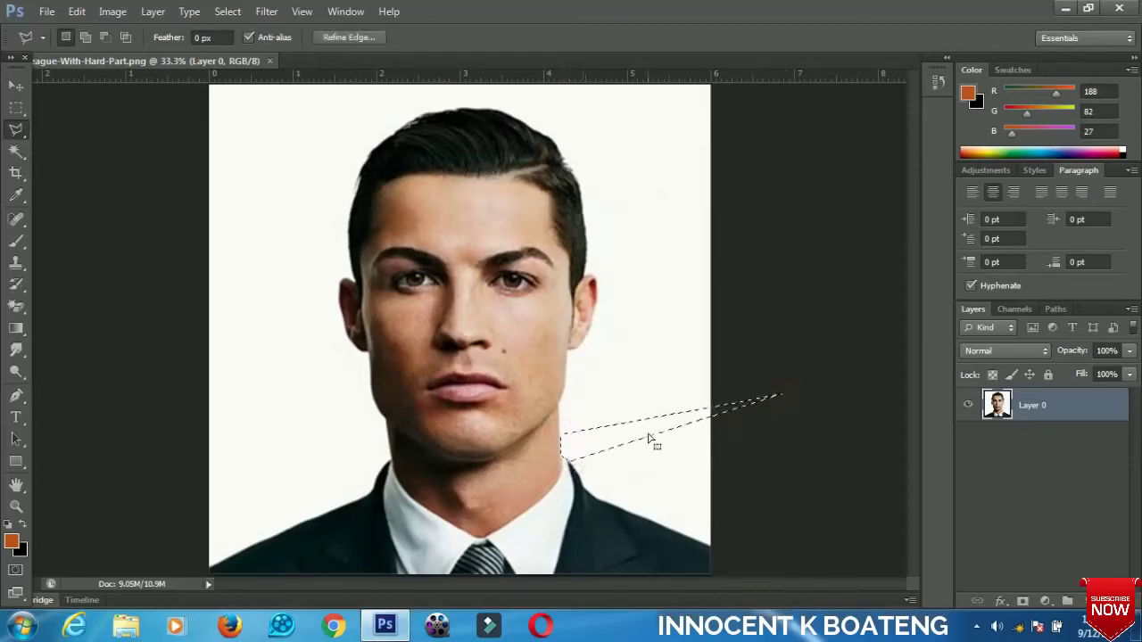
pyautogui.press('Delete')
pyautogui.hotkey('ctrl', 'd')
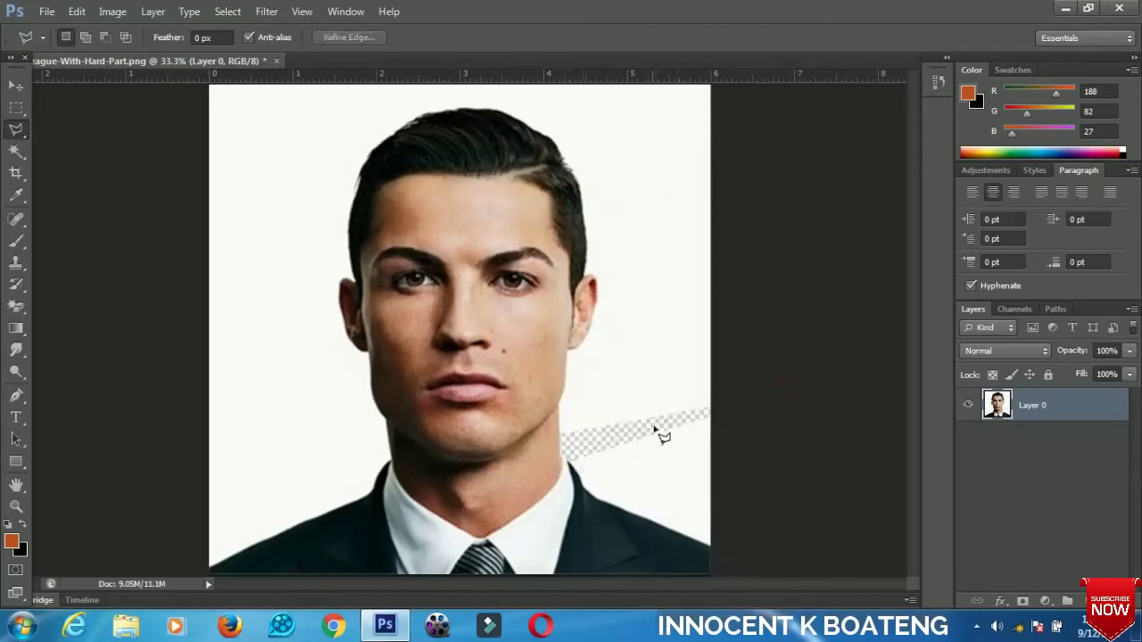
pyautogui.click(14, 153)
# Magic Wand and delete the white background and the leftover lower-right triangle, then deselect
pyautogui.click(80, 166)
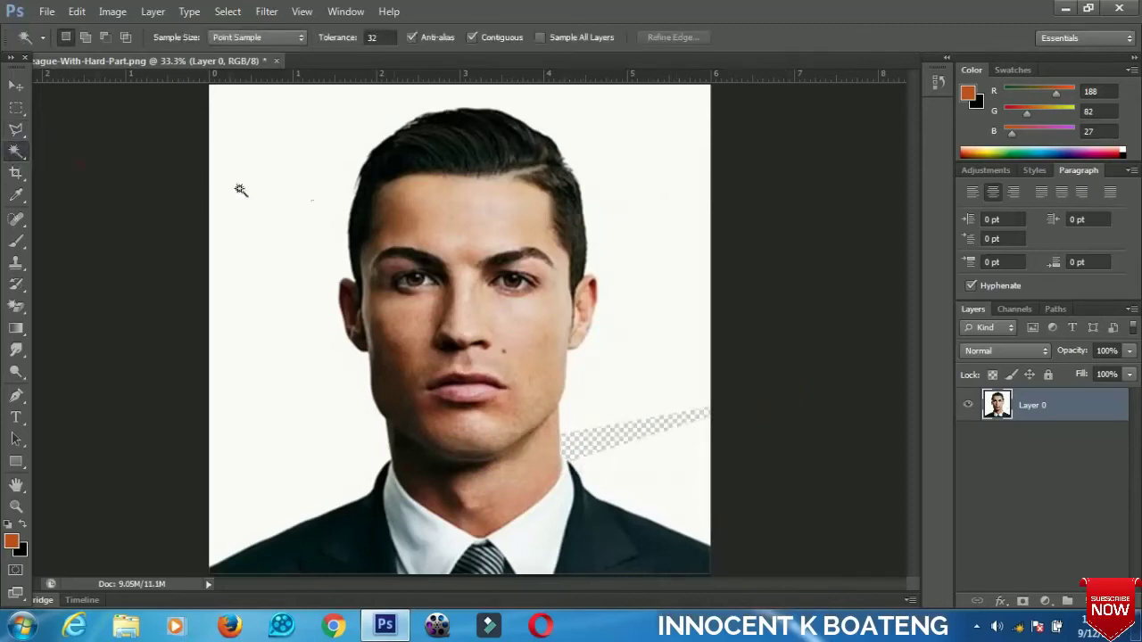
pyautogui.click(290, 179)
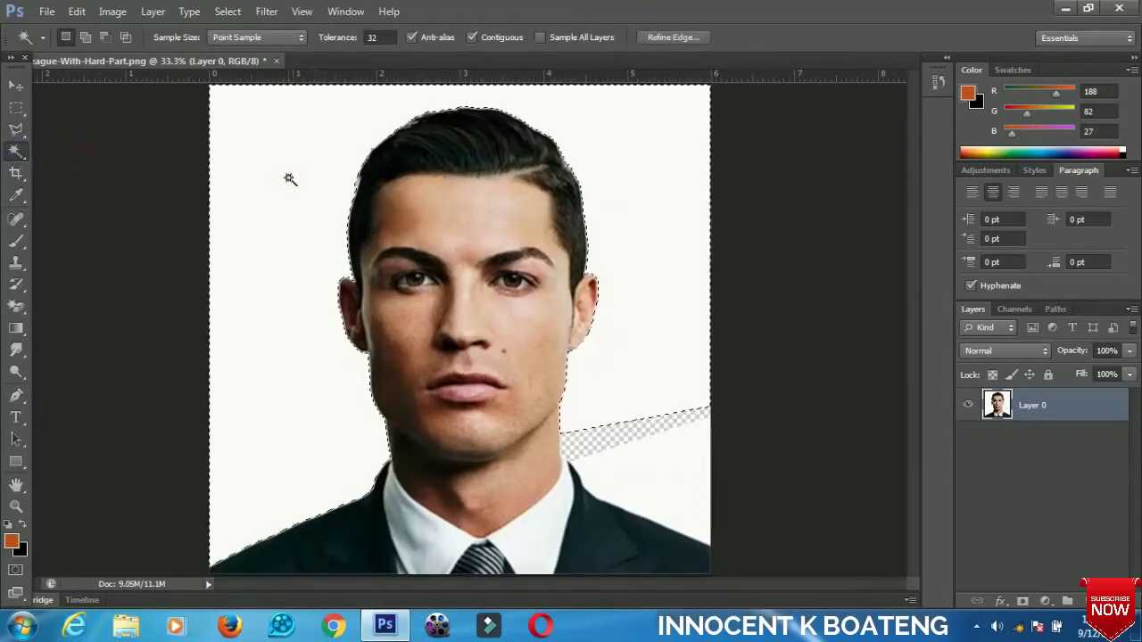
pyautogui.press('Delete')
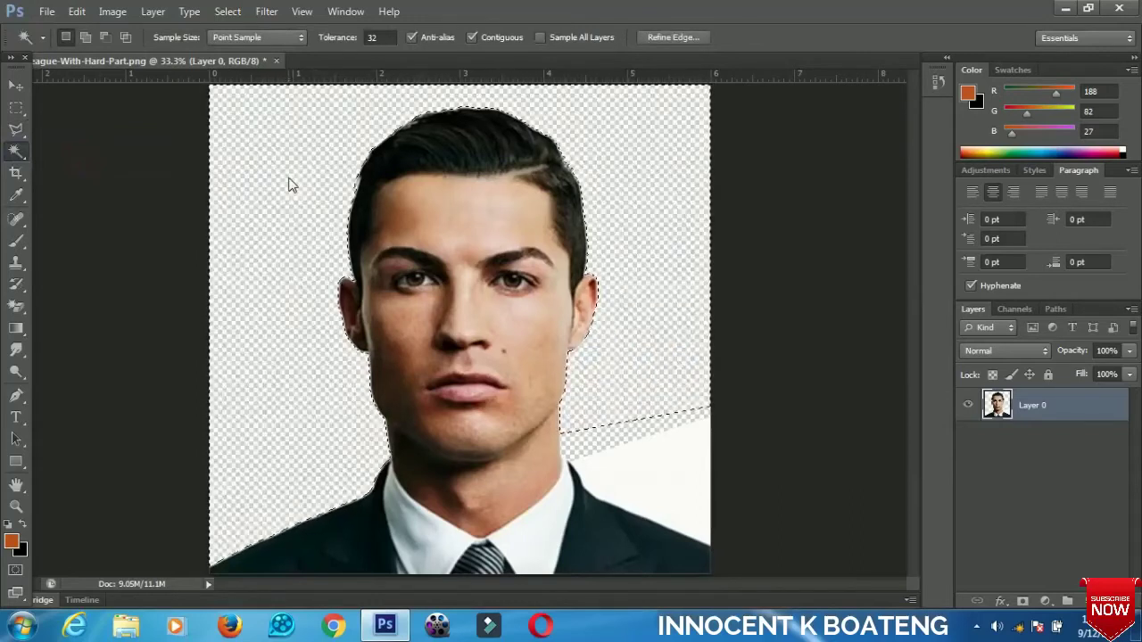
pyautogui.click(673, 483)
pyautogui.press('Delete')
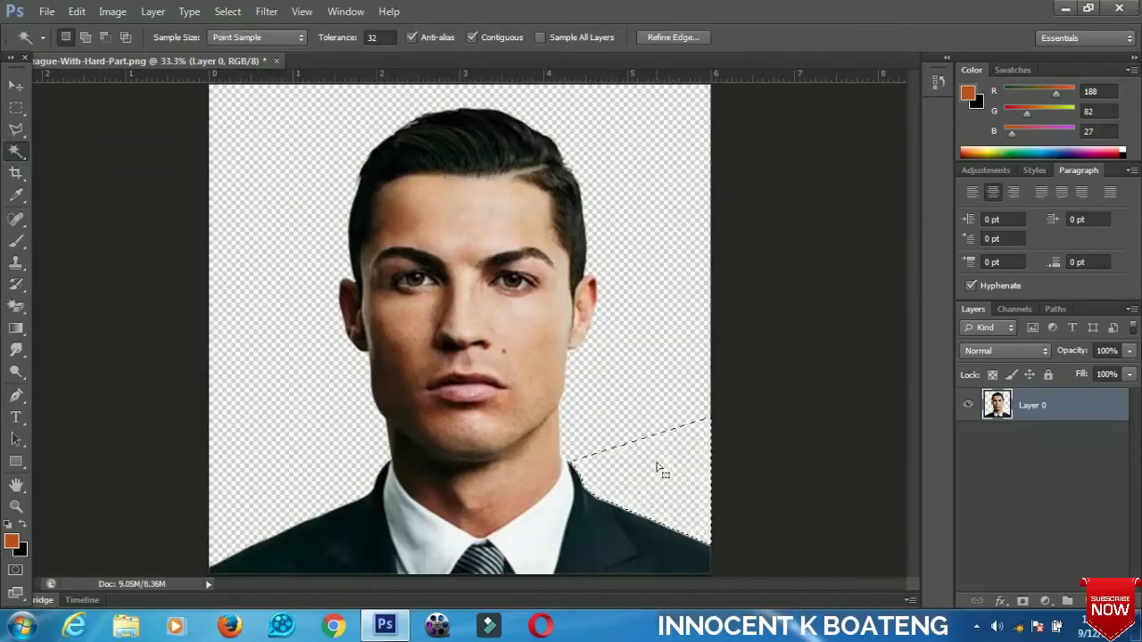
pyautogui.hotkey('ctrl', 'd')
pyautogui.hotkey('ctrl', '-')
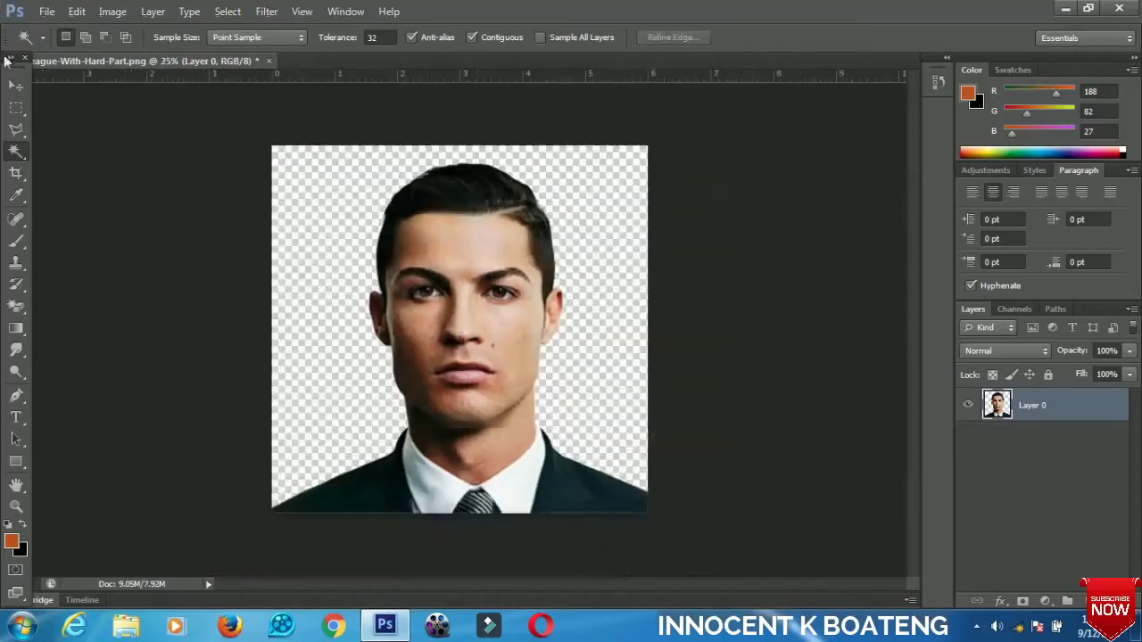
pyautogui.click(15, 85)
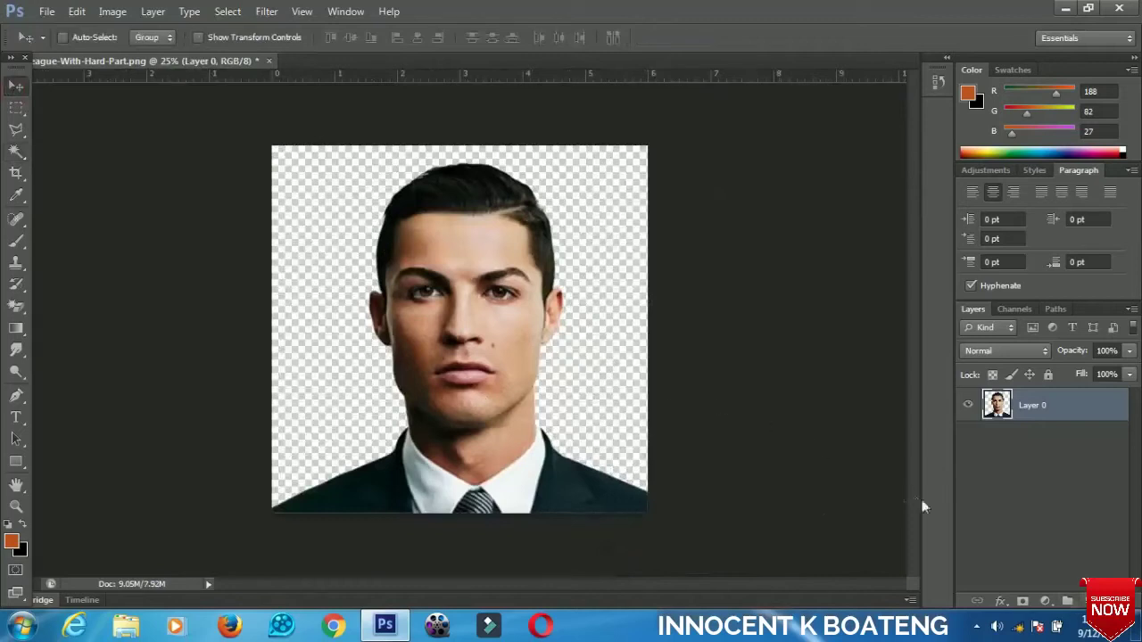
# Add a pale yellow (#fffbcb) Solid Color fill layer
pyautogui.click(1046, 603)
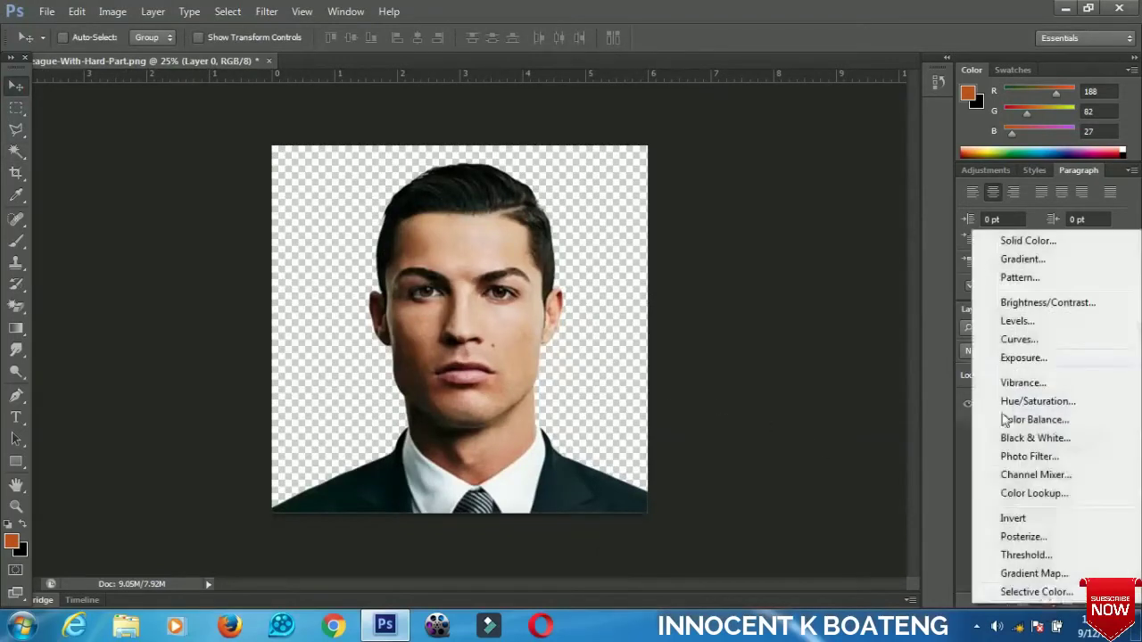
pyautogui.click(1028, 240)
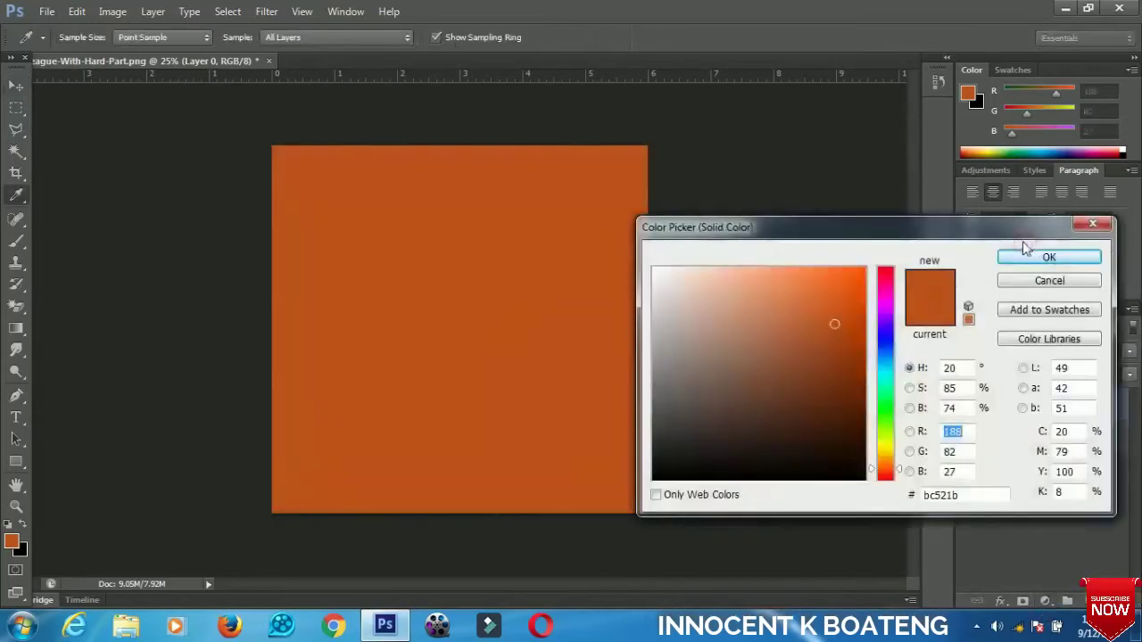
pyautogui.moveTo(890, 482); pyautogui.dragTo(888, 447)
pyautogui.moveTo(726, 275); pyautogui.dragTo(697, 265)
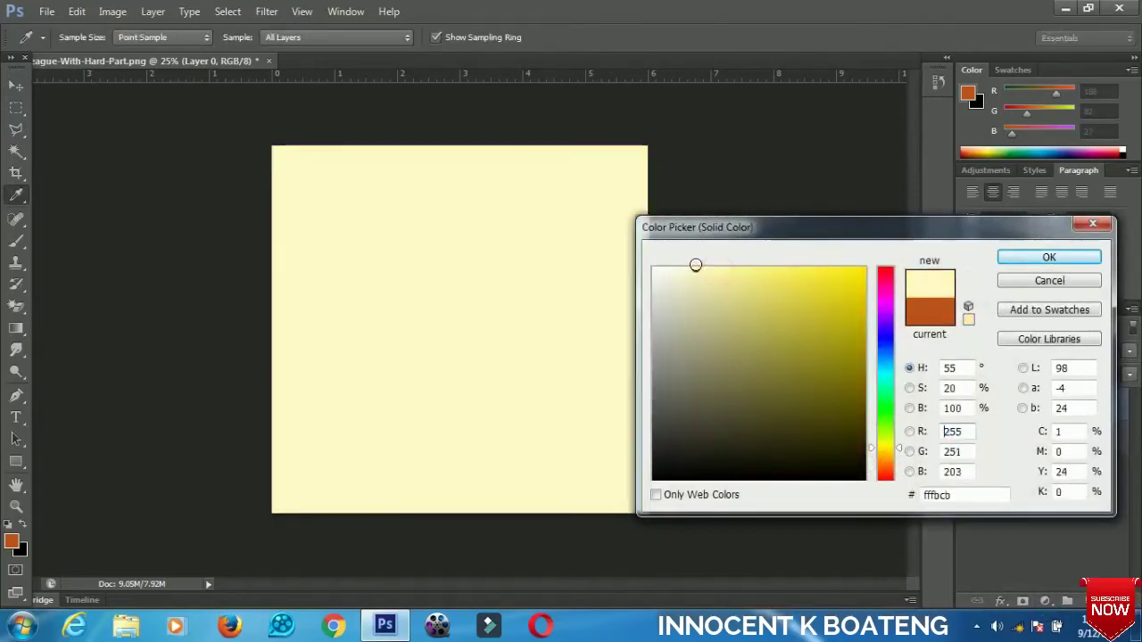
pyautogui.click(1006, 258)
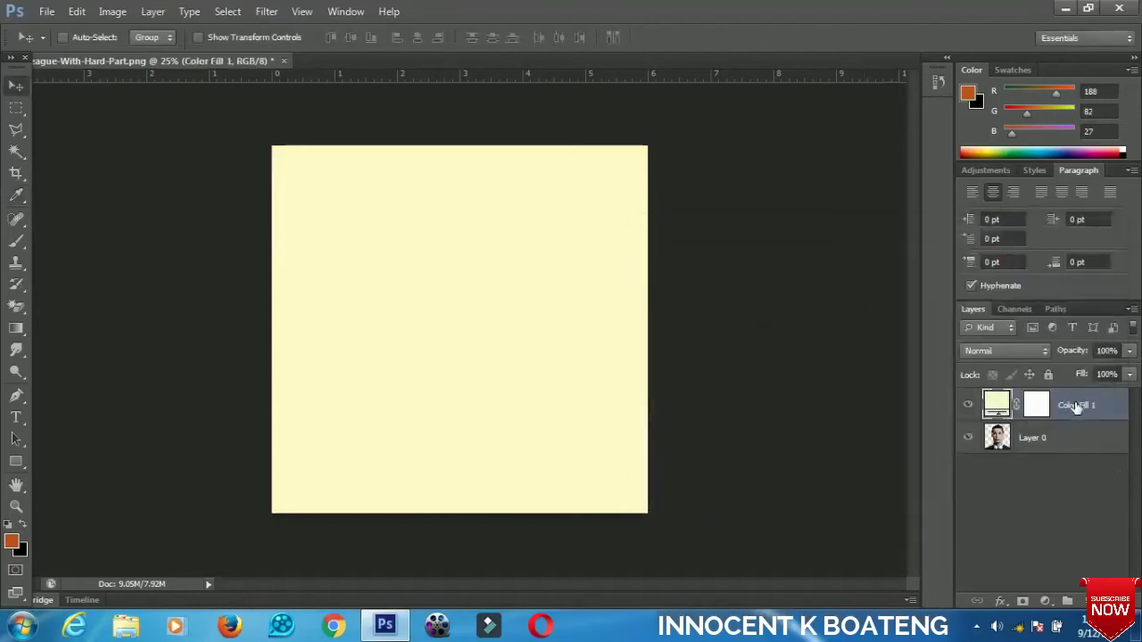
# Move the yellow fill layer below the portrait and make Layer 0 active again
pyautogui.moveTo(1077, 407); pyautogui.dragTo(1064, 439)
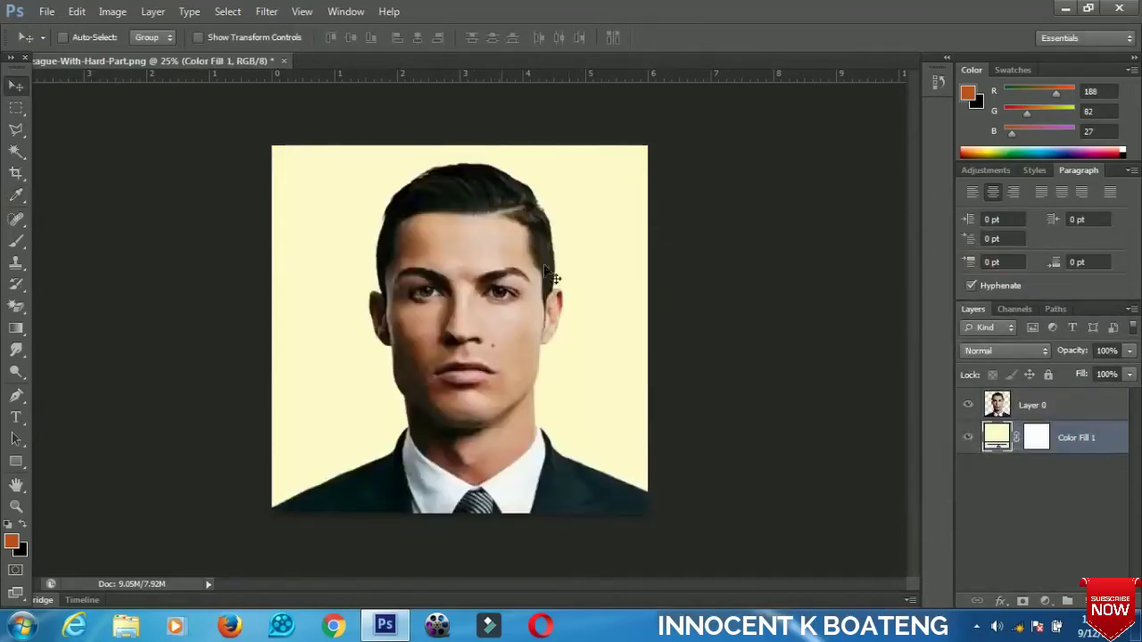
pyautogui.hotkey('ctrl', '+')
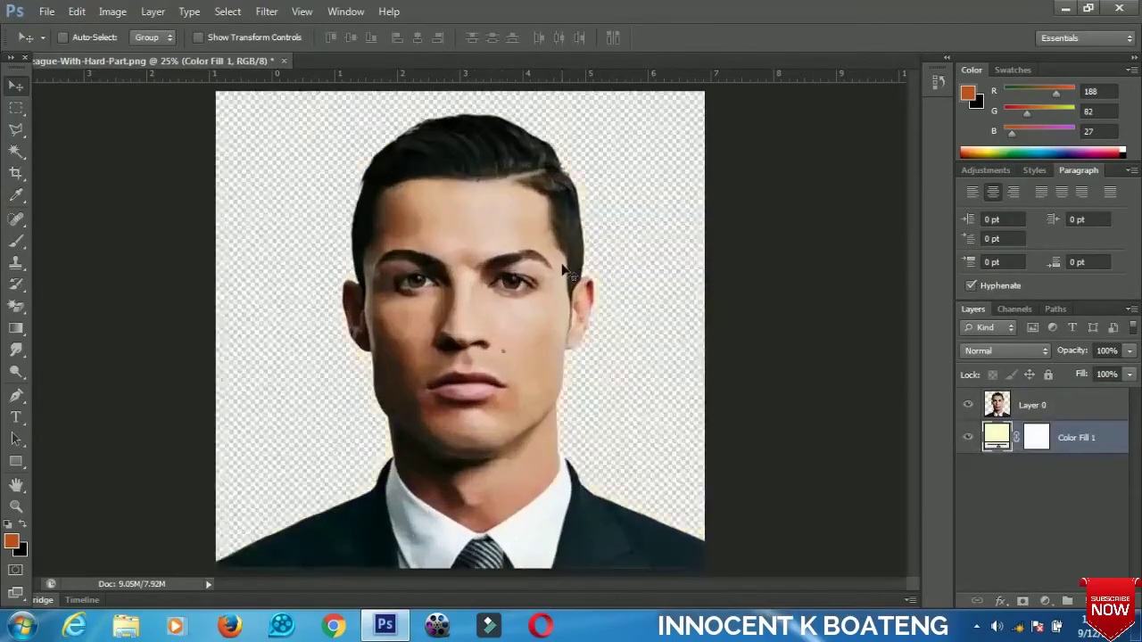
pyautogui.click(1037, 416)
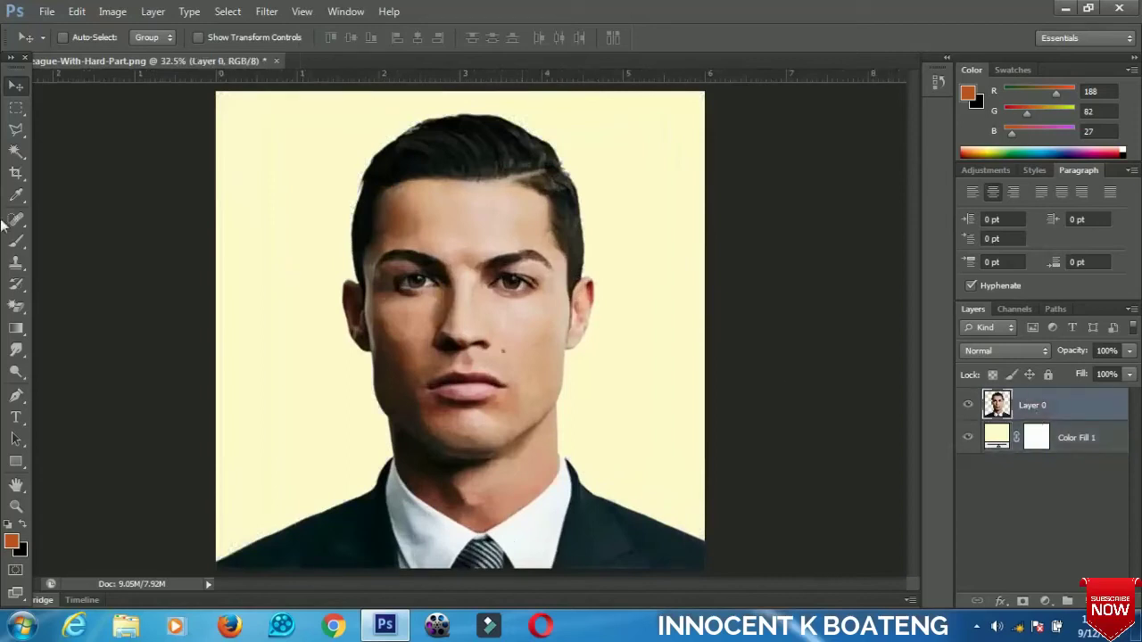
pyautogui.click(20, 110)
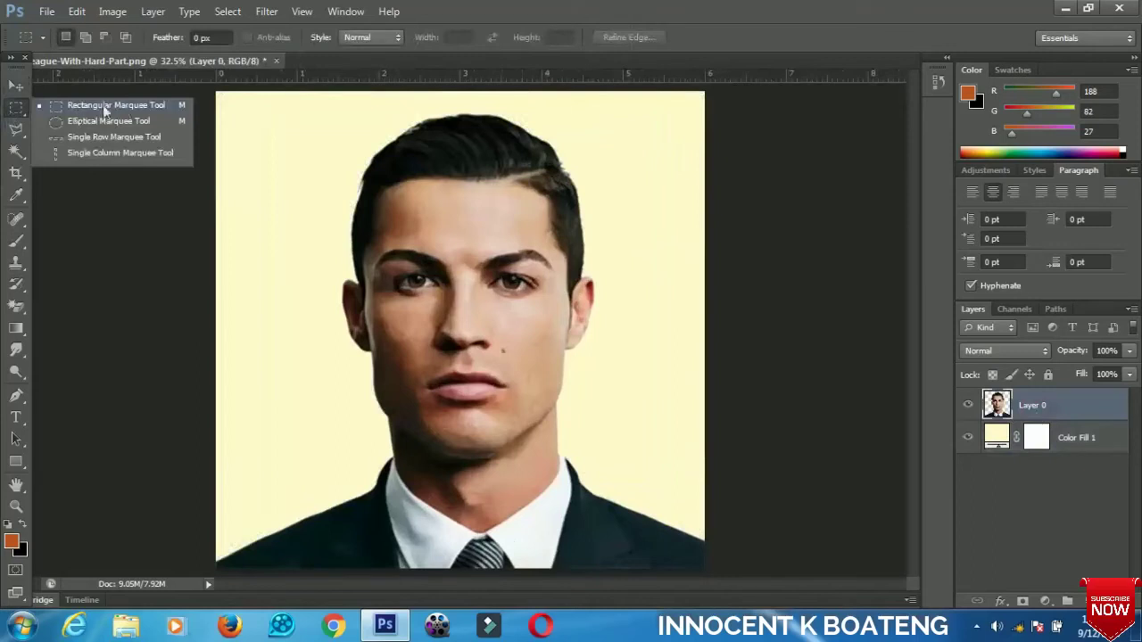
# Cut a rectangular forehead band onto its own layer with Layer Via Cut
pyautogui.click(135, 104)
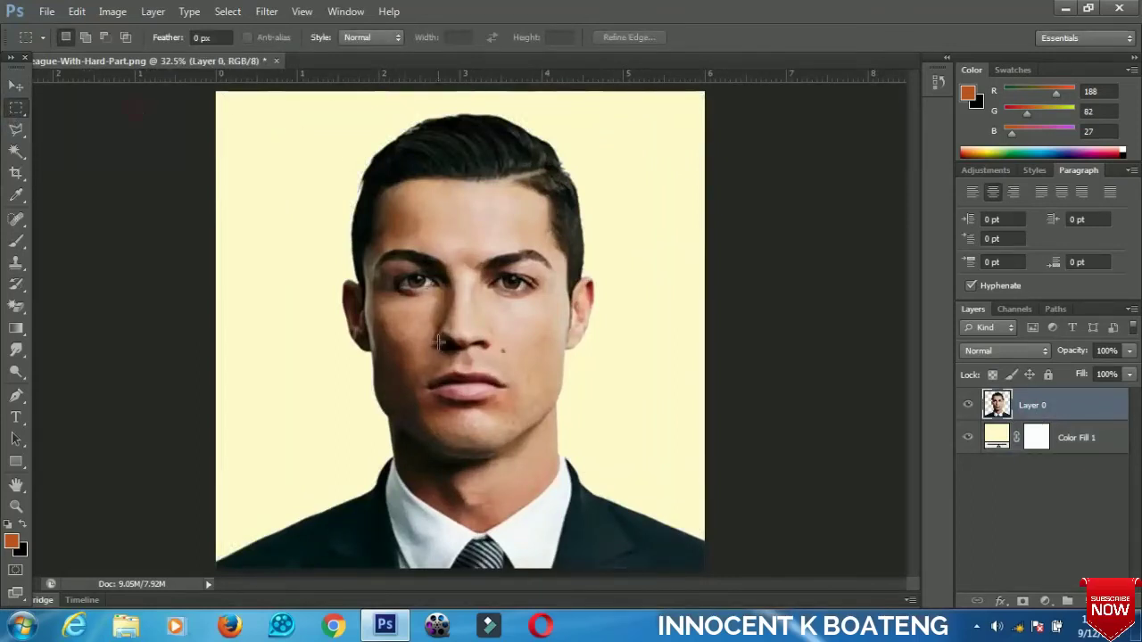
pyautogui.moveTo(317, 177); pyautogui.dragTo(645, 219)
pyautogui.moveTo(564, 200); pyautogui.dragTo(558, 215)
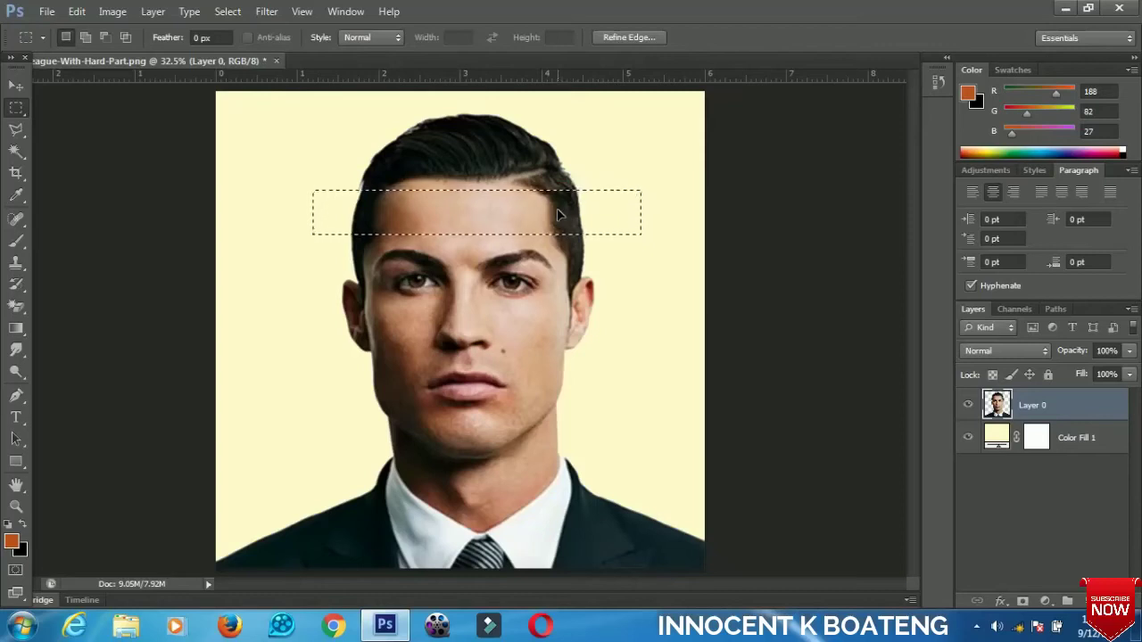
pyautogui.rightClick(558, 215)
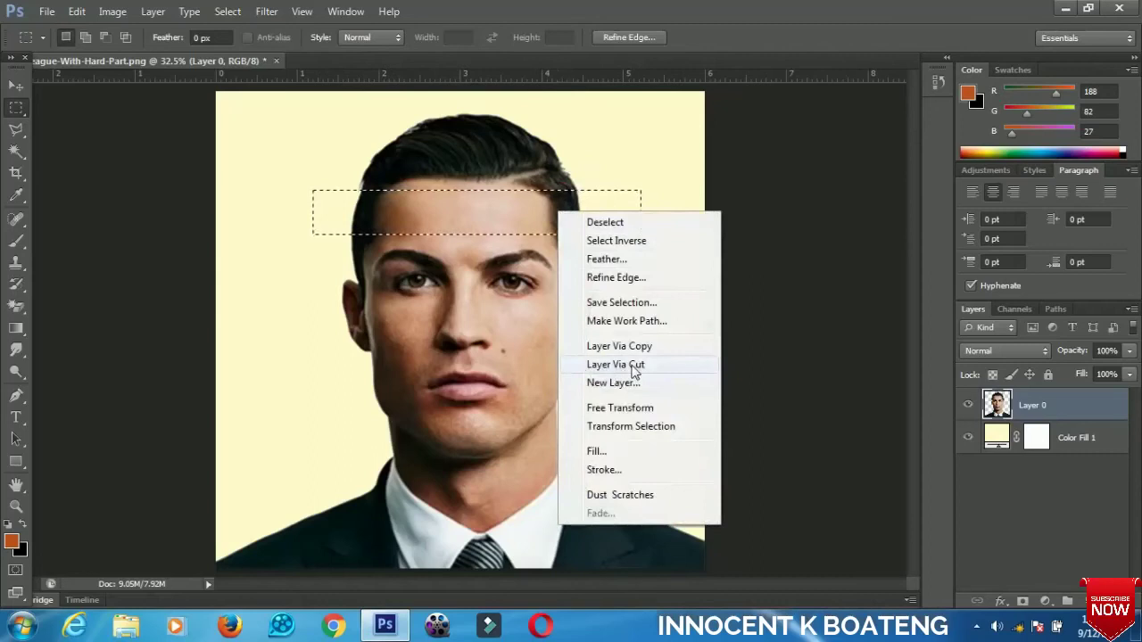
pyautogui.click(634, 367)
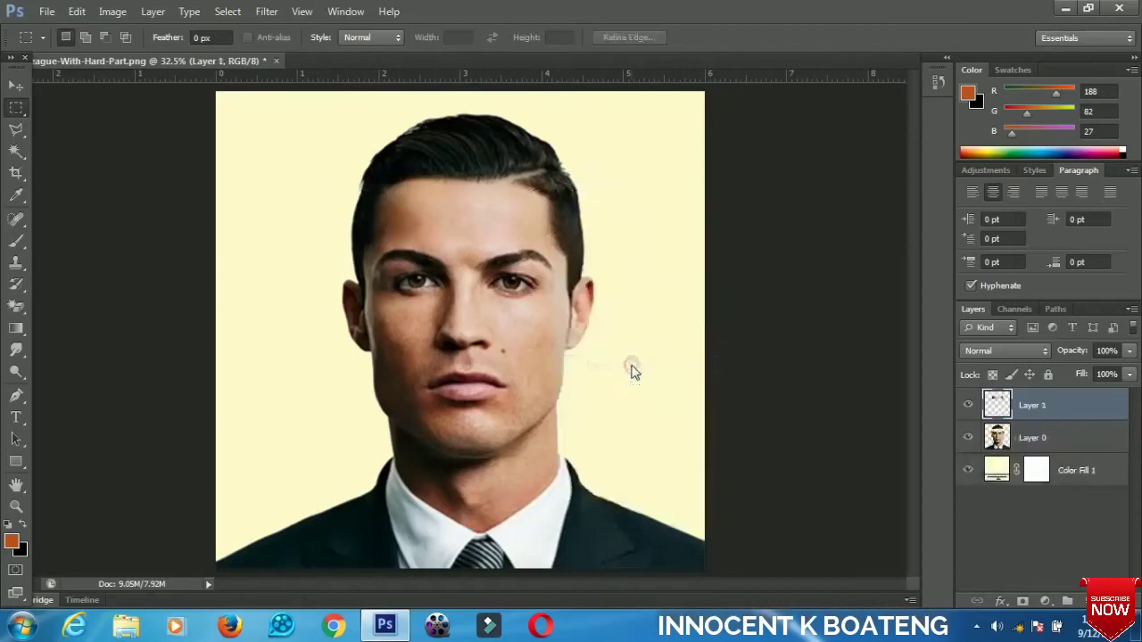
# From Layer 0, cut a band across the nose and cheeks onto Layer 2
pyautogui.click(1045, 438)
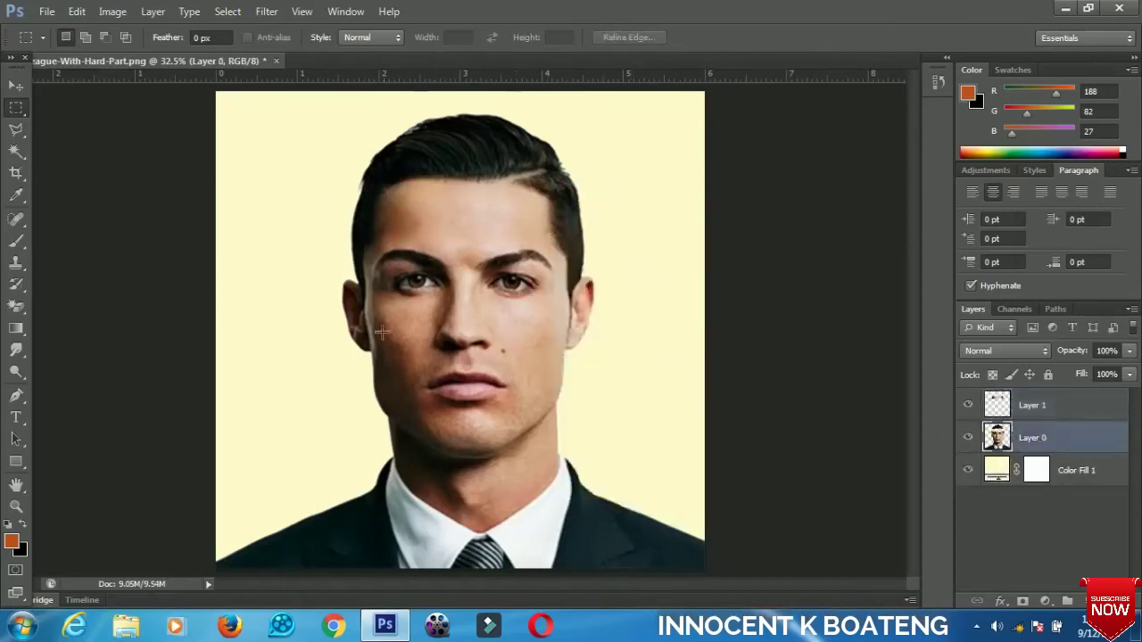
pyautogui.moveTo(325, 321); pyautogui.dragTo(630, 363)
pyautogui.moveTo(537, 348); pyautogui.dragTo(532, 348)
pyautogui.rightClick(532, 348)
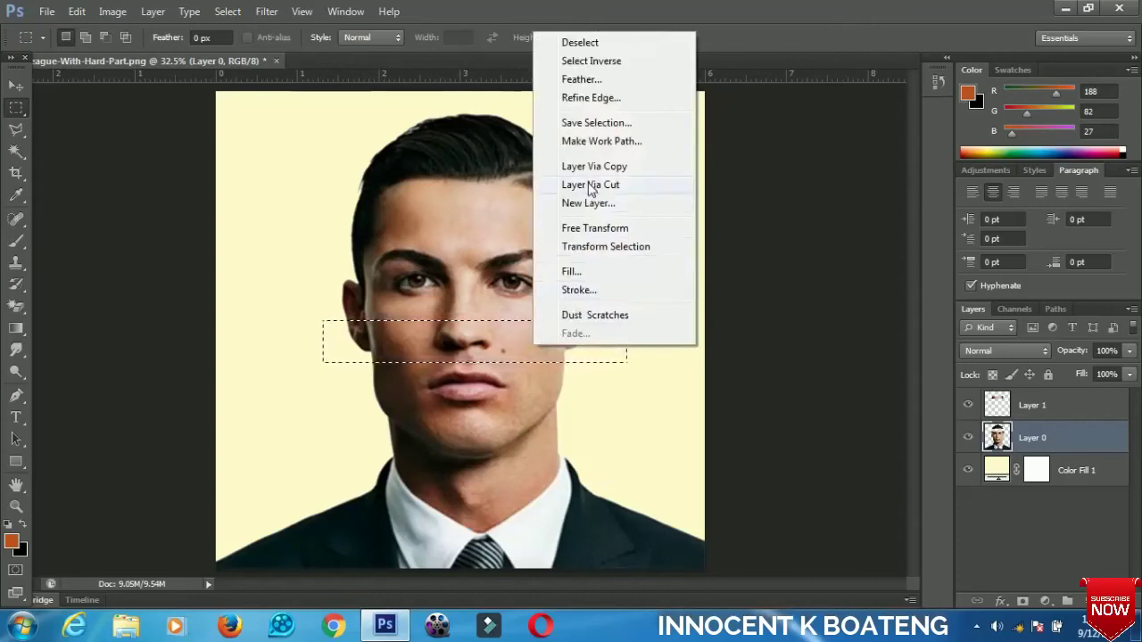
pyautogui.click(589, 185)
pyautogui.click(16, 86)
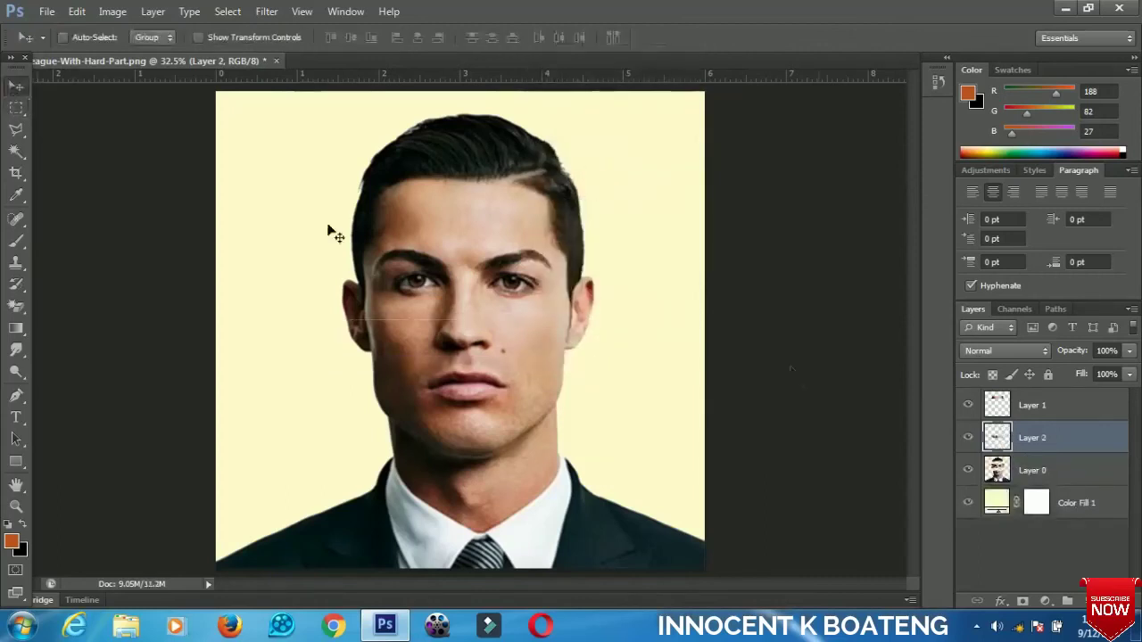
# Shift the forehead strip (Layer 1) right and the nose strip (Layer 2) left
pyautogui.click(1049, 409)
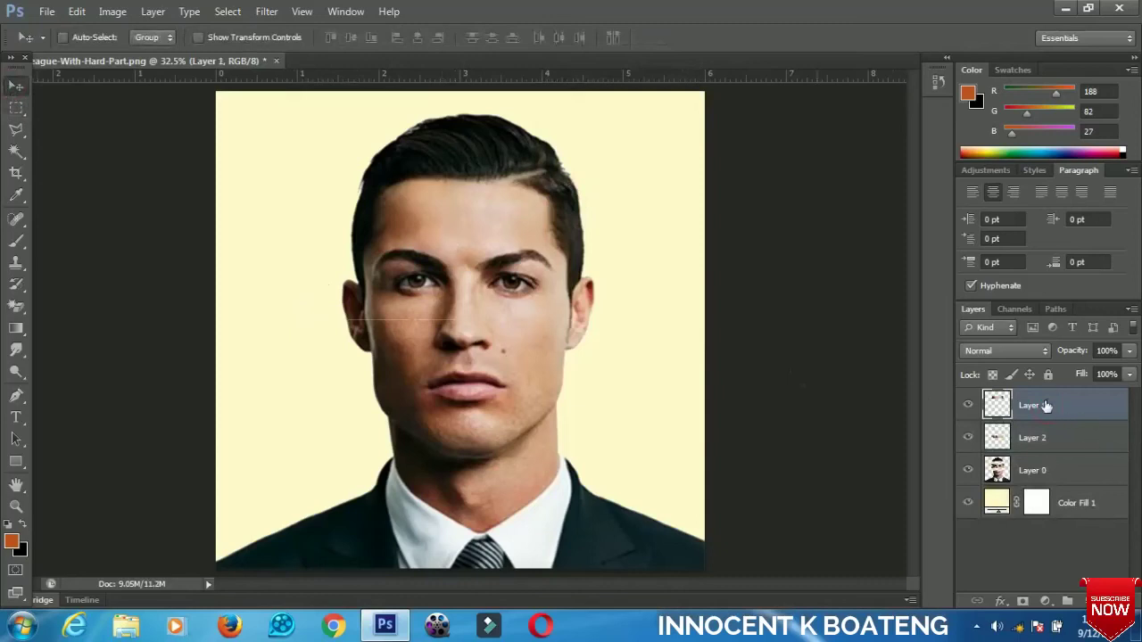
pyautogui.moveTo(436, 224); pyautogui.dragTo(488, 215)
pyautogui.click(1049, 435)
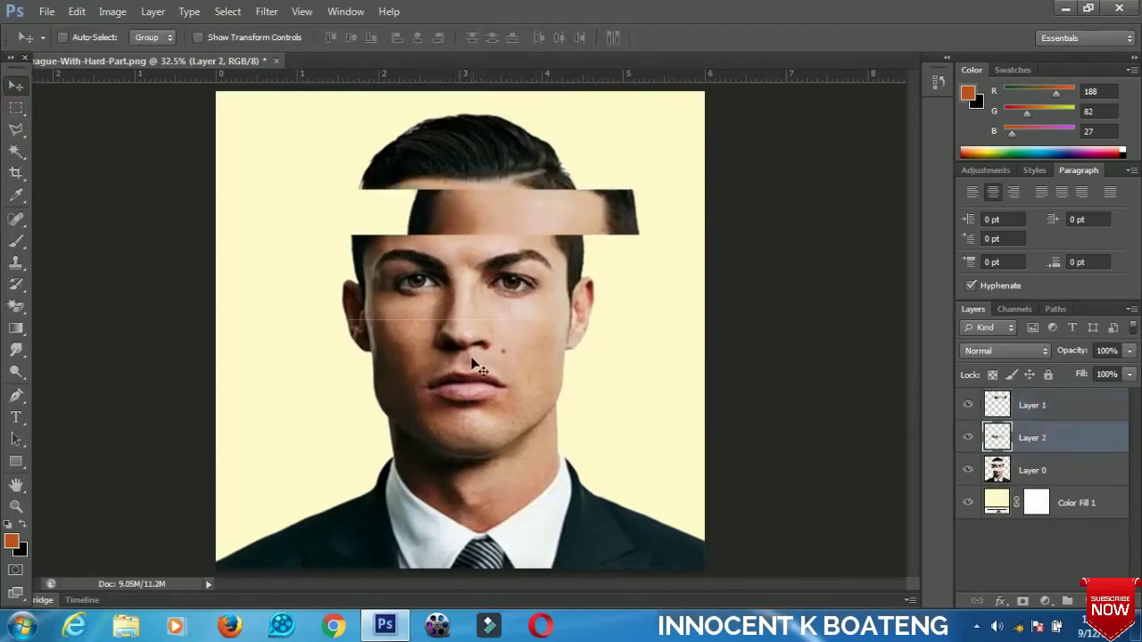
pyautogui.moveTo(475, 356); pyautogui.dragTo(410, 358)
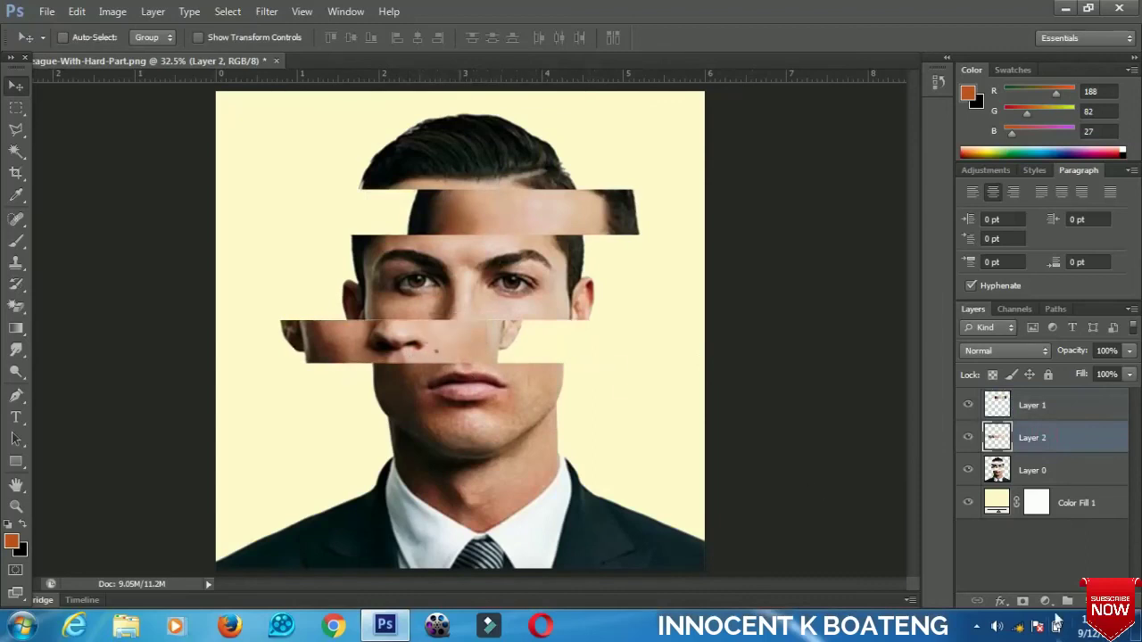
pyautogui.click(1032, 407)
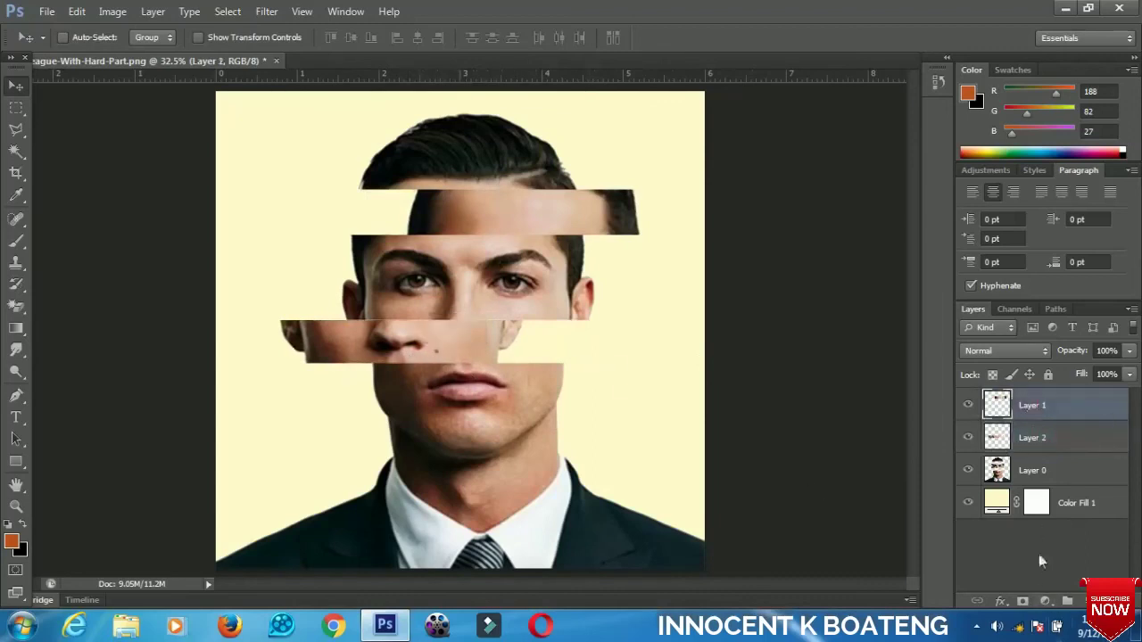
# Add a Hue/Saturation adjustment layer with Saturation set to +25 above all layers
pyautogui.click(1046, 600)
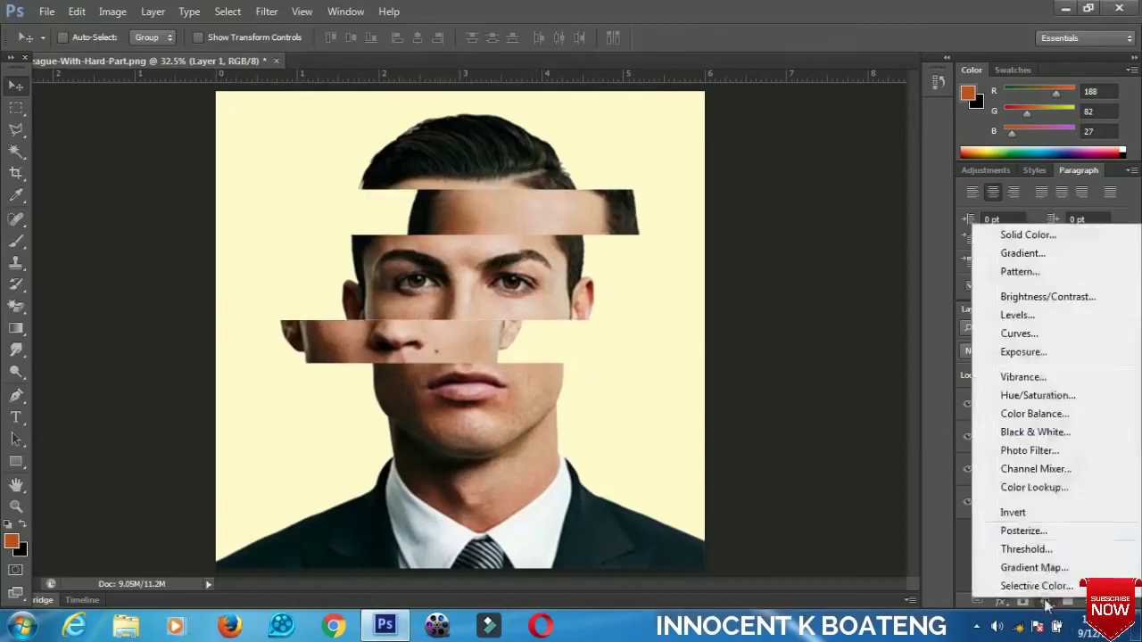
pyautogui.click(1030, 395)
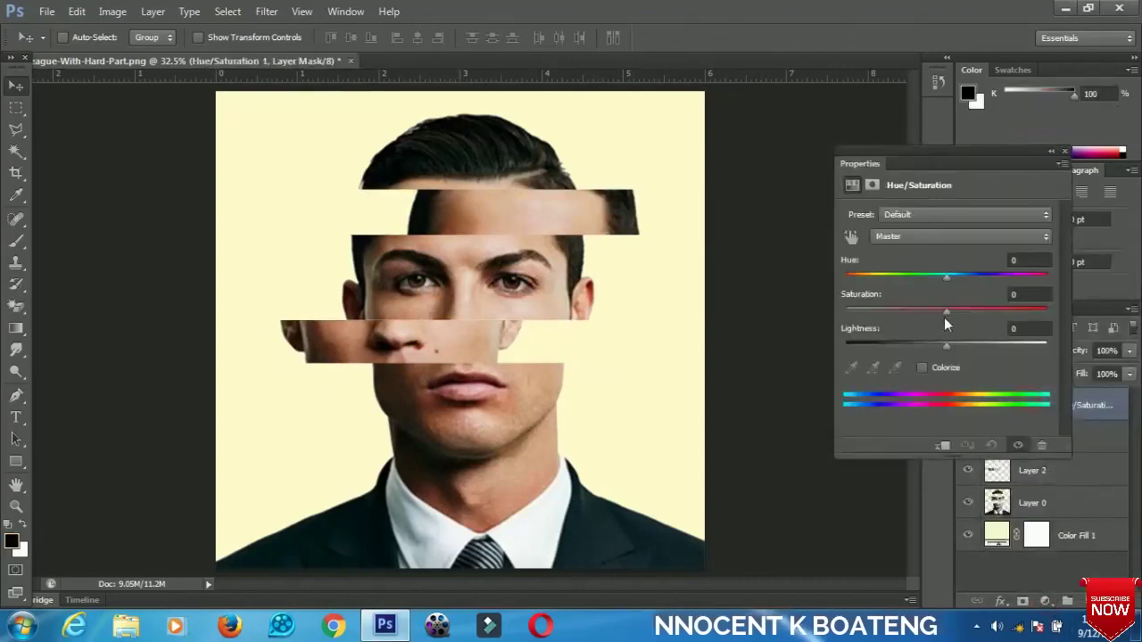
pyautogui.moveTo(951, 312); pyautogui.dragTo(972, 316)
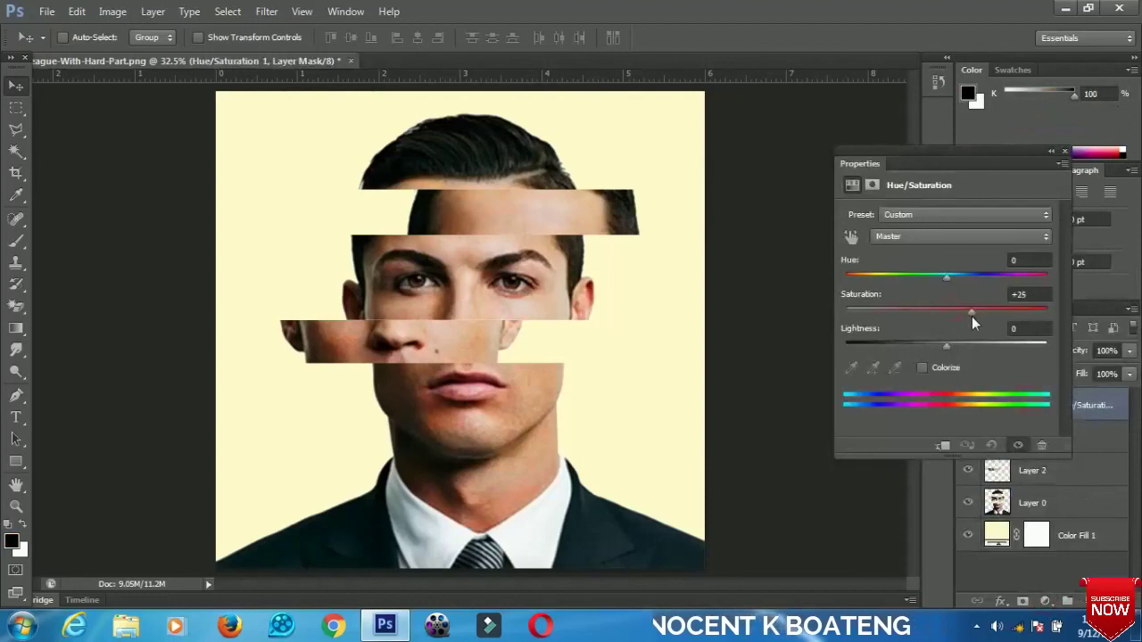
pyautogui.click(1064, 151)
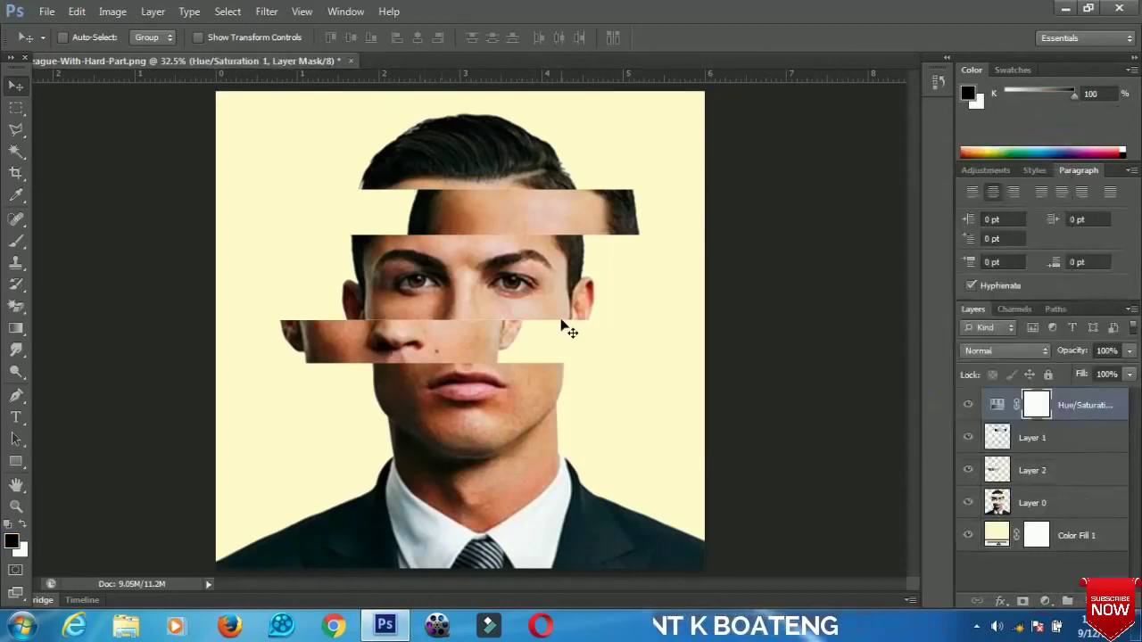